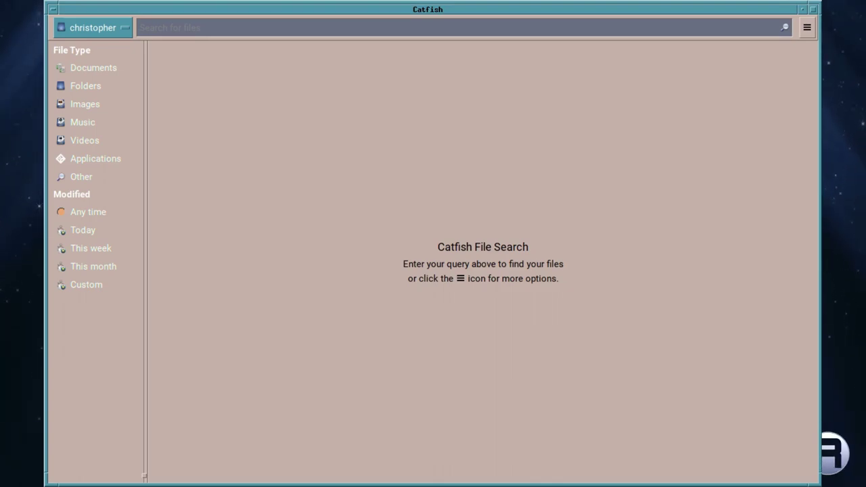
Try the options for showing hidden files and searching file contents, leaving both switched off.
click(226, 401)
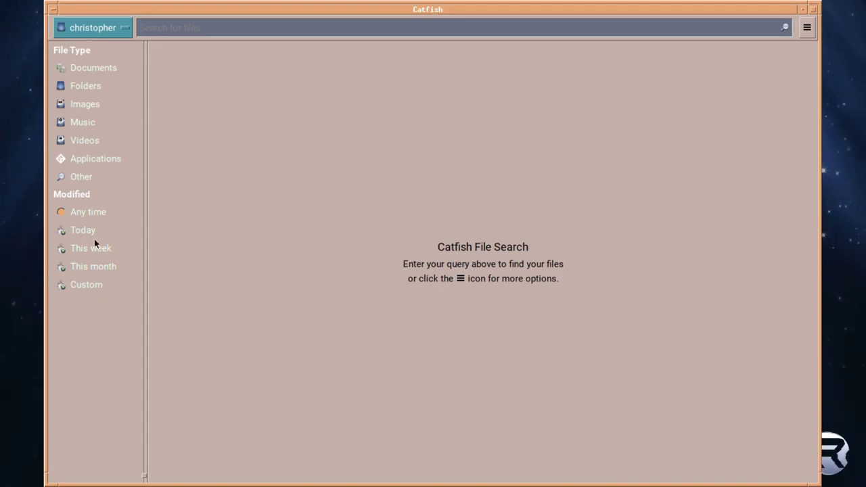
click(807, 27)
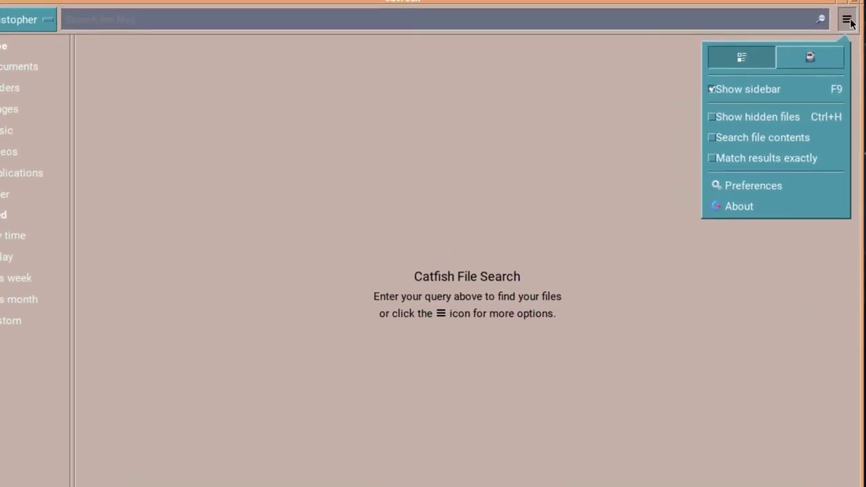
click(743, 116)
click(743, 117)
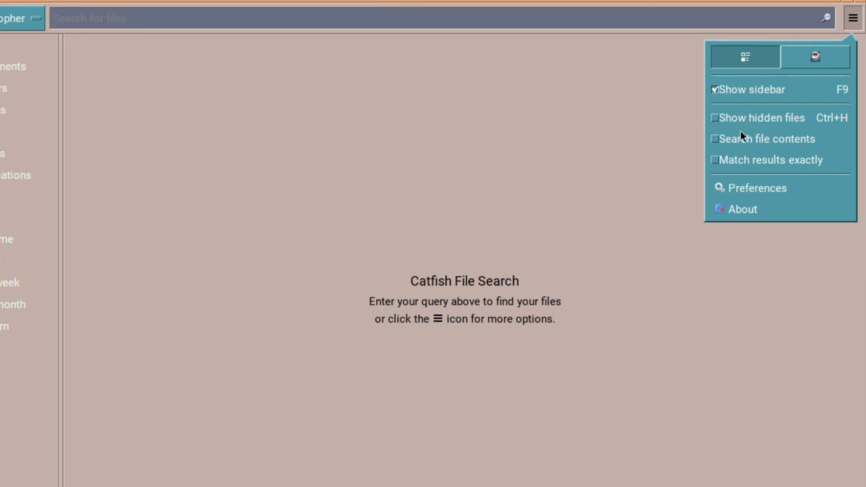
click(741, 139)
click(741, 140)
In the preferences, try the Modern (CSD) window layout and return it to Classic (Titlebar).
click(742, 189)
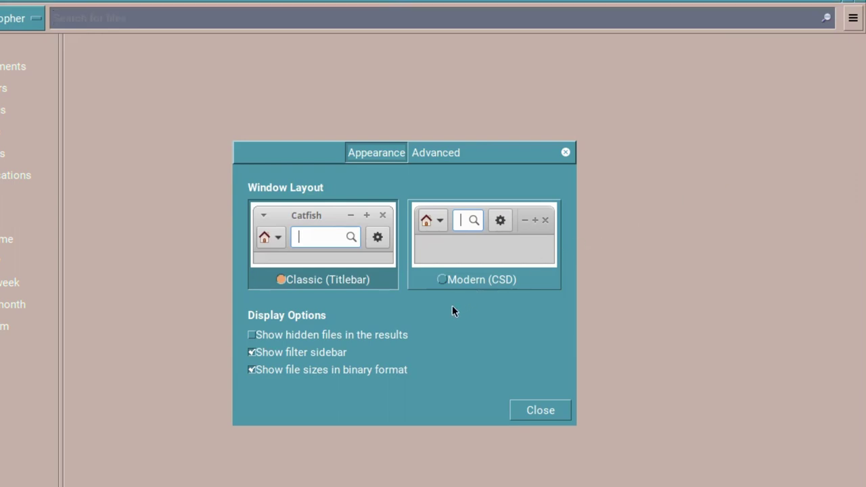
click(485, 261)
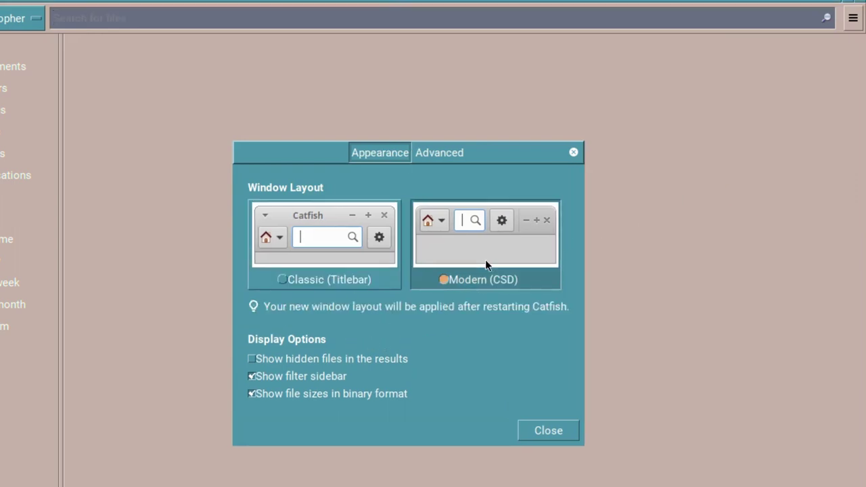
click(351, 241)
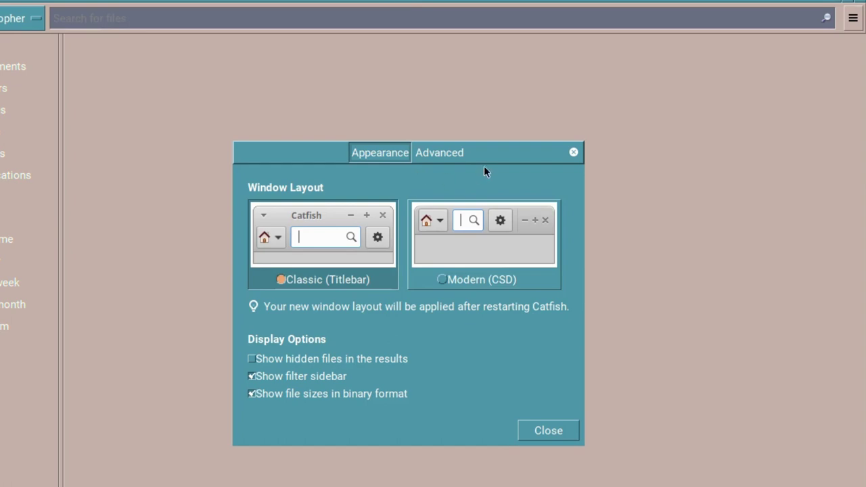
click(257, 360)
Look over the excluded directories and miscellaneous options in the advanced preferences, and close the preferences.
click(465, 152)
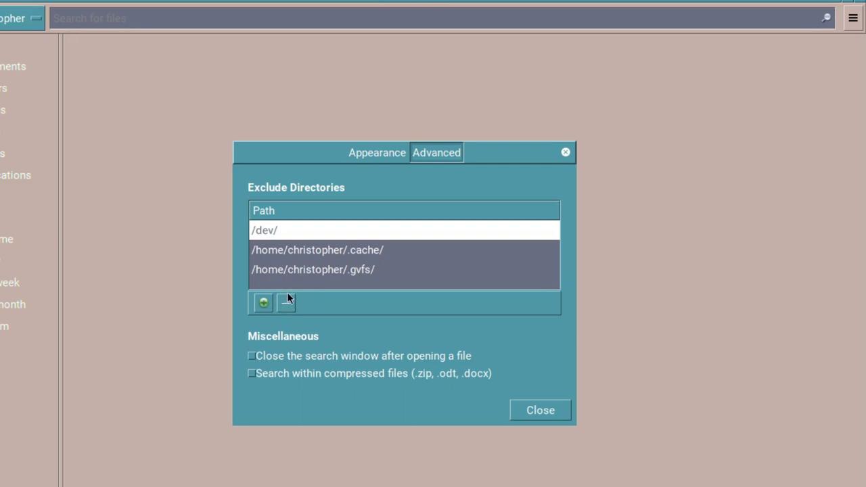
click(279, 356)
click(278, 371)
click(278, 371)
click(566, 152)
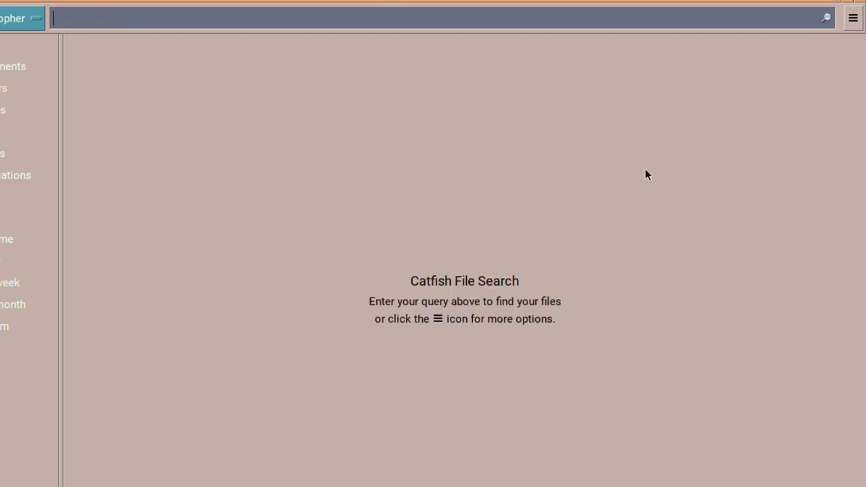
Try the thumbnail view for search results and switch back to the list view.
click(854, 18)
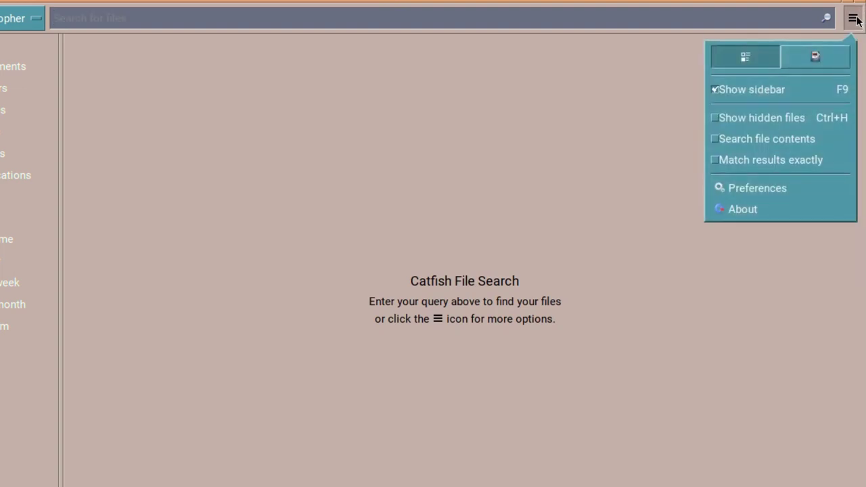
click(809, 60)
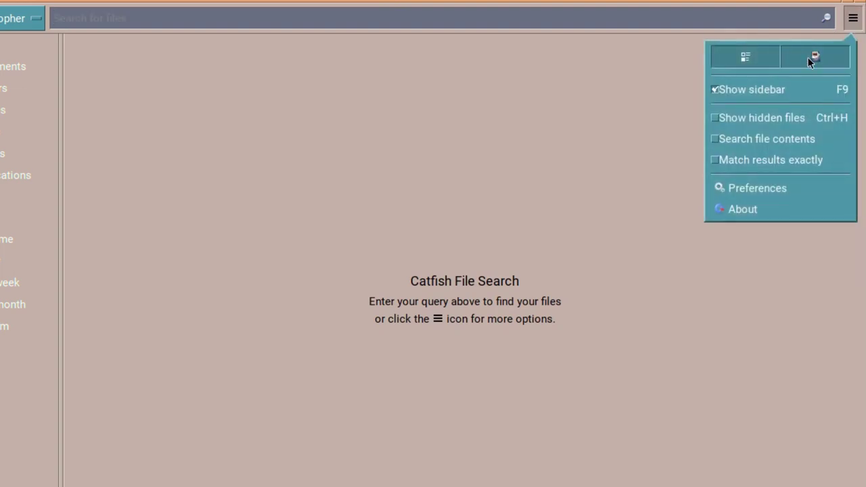
click(753, 57)
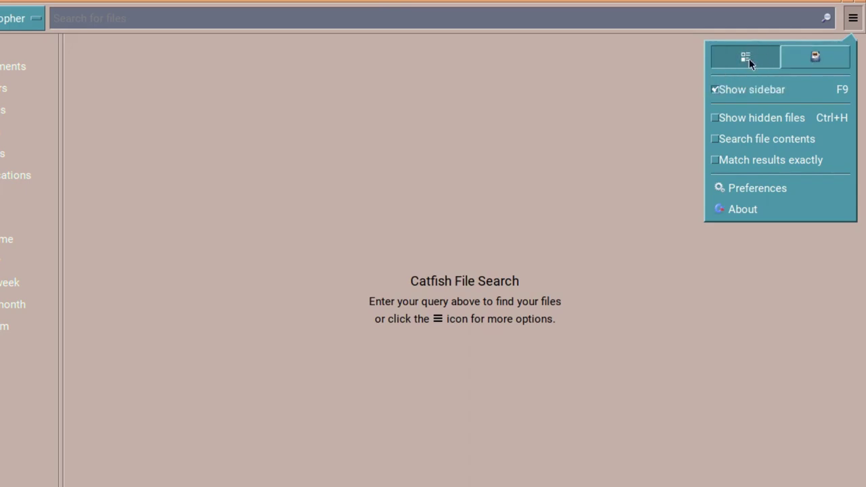
View the program's version and licence information, and close it.
click(730, 211)
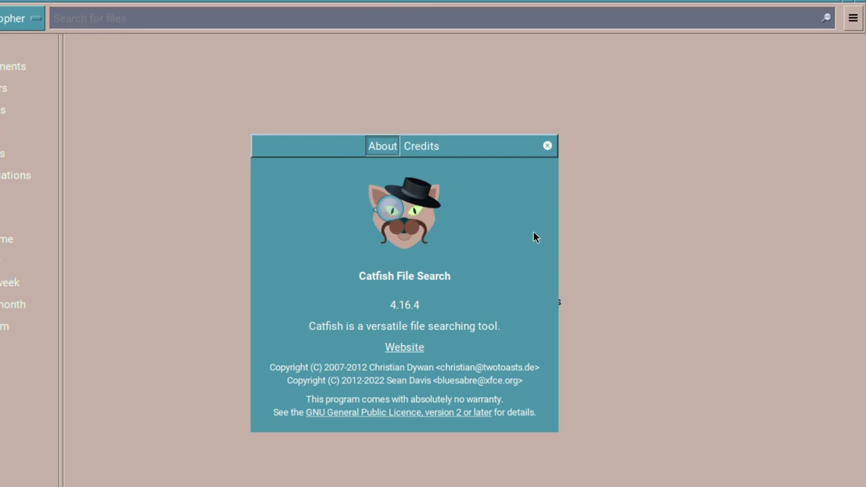
click(547, 147)
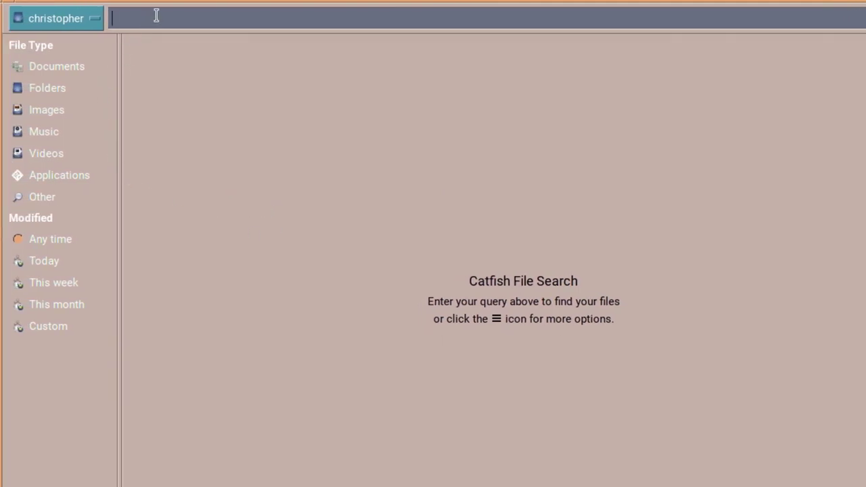
Search the home folder for xinitrc and include hidden files in the results.
text(xinitrc)
key(Return)
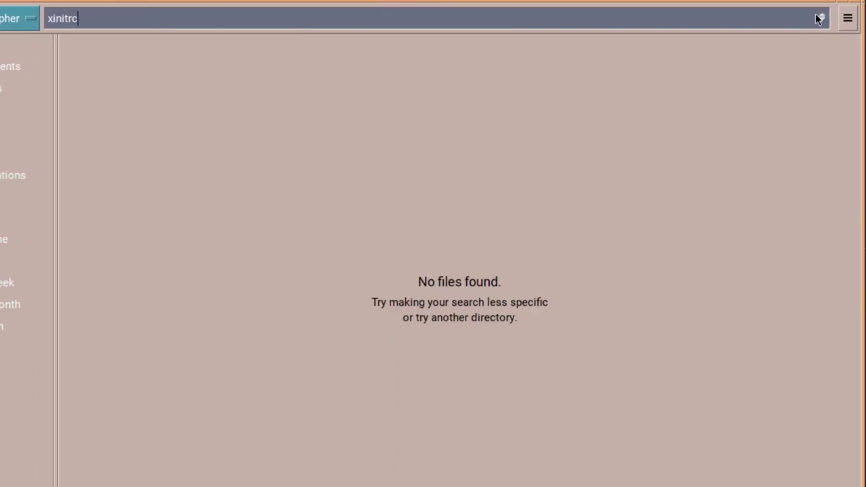
click(851, 22)
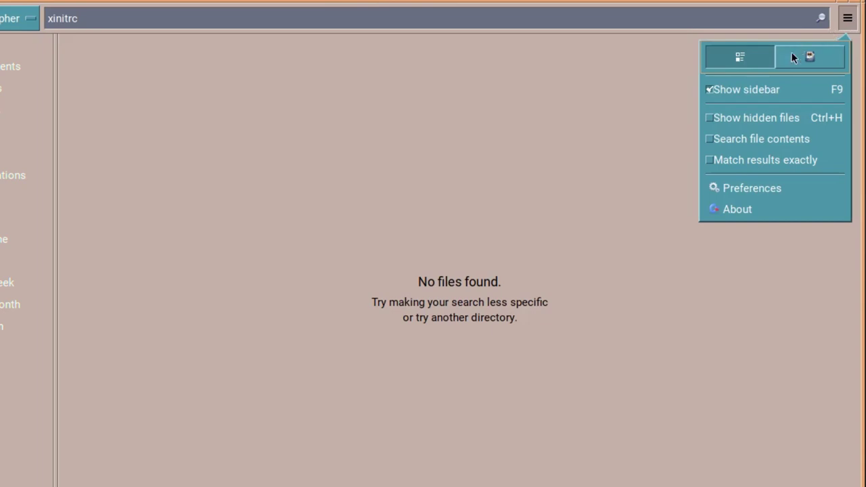
click(714, 117)
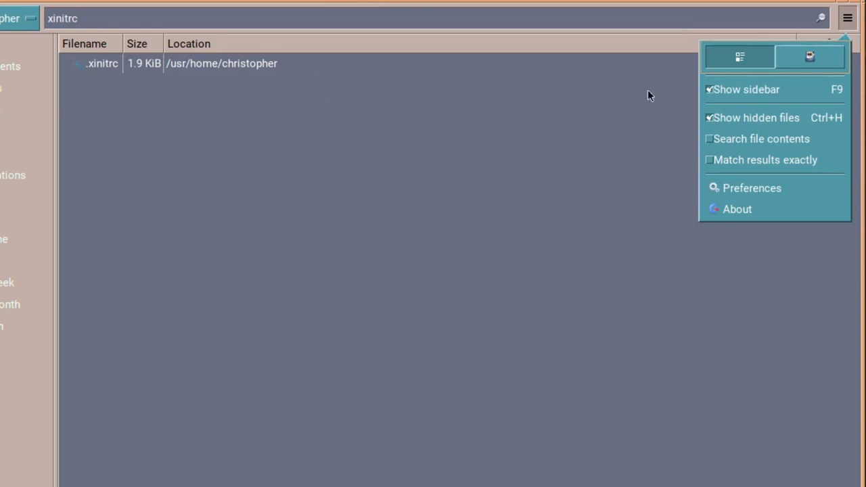
Stop showing hidden files and replace the search with one for amiga.
click(713, 119)
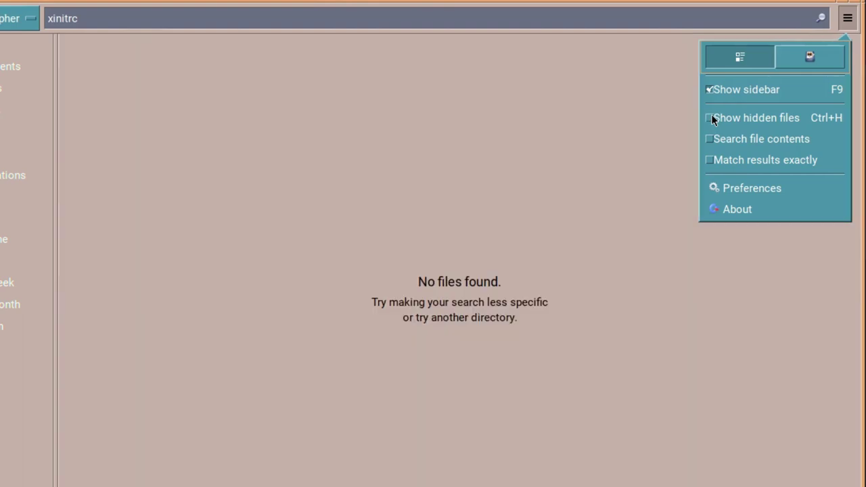
click(644, 93)
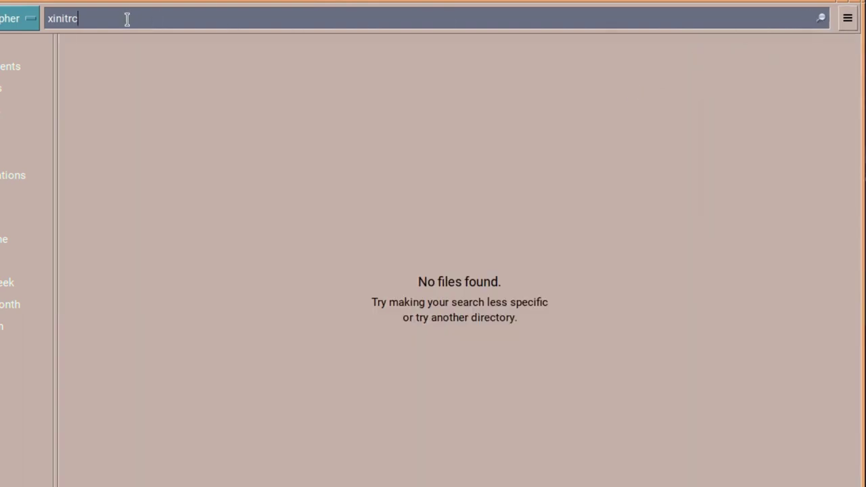
drag(120, 17, 36, 16)
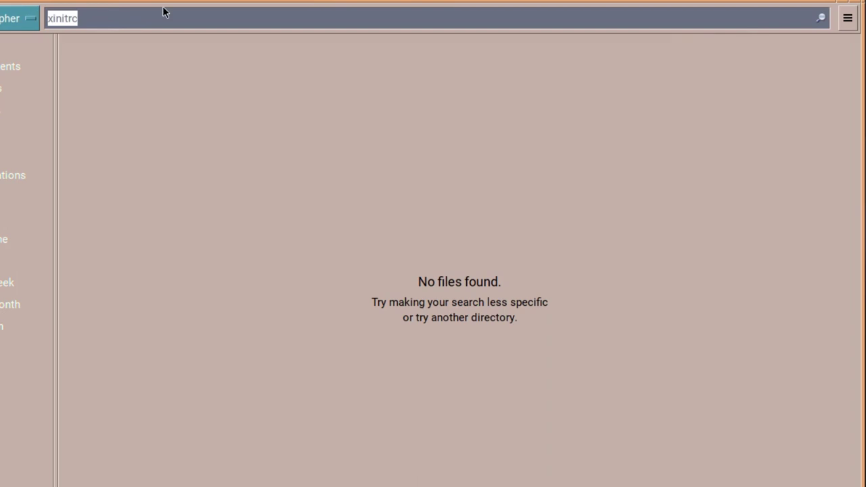
key(BackSpace)
text(amig)
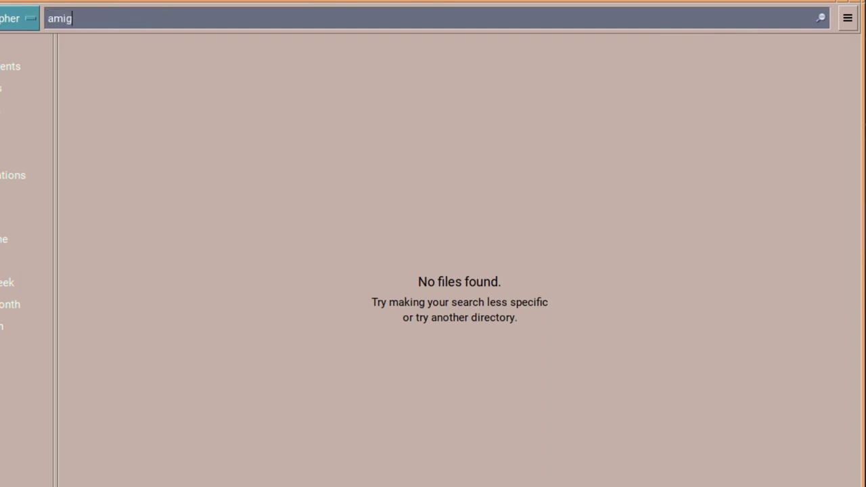
text(a)
key(Return)
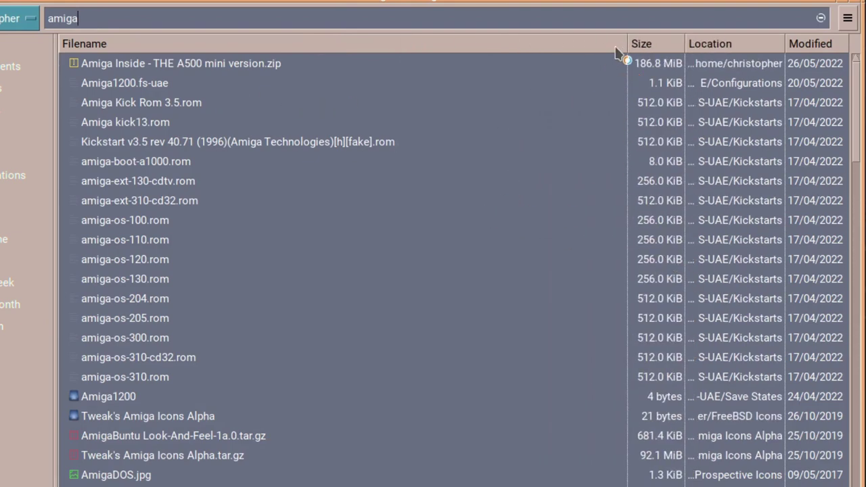
Narrow the Filename column so that the Location column has more room, and browse the results.
drag(626, 43, 408, 43)
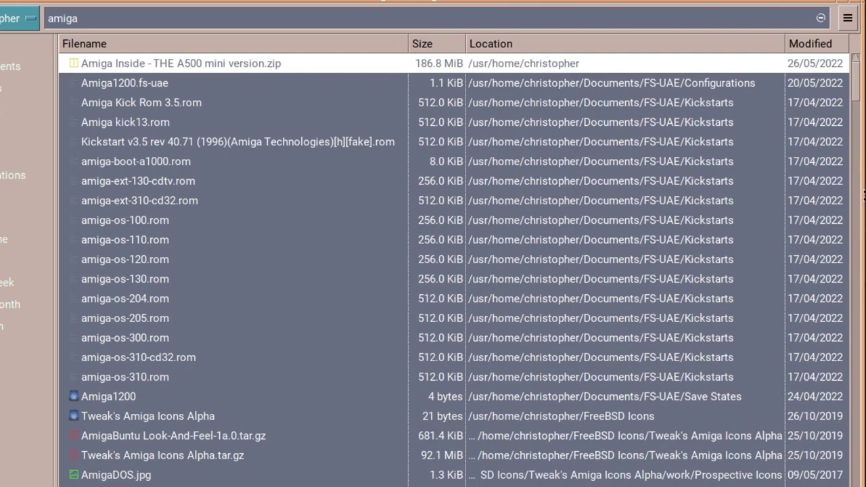
drag(853, 81, 818, 51)
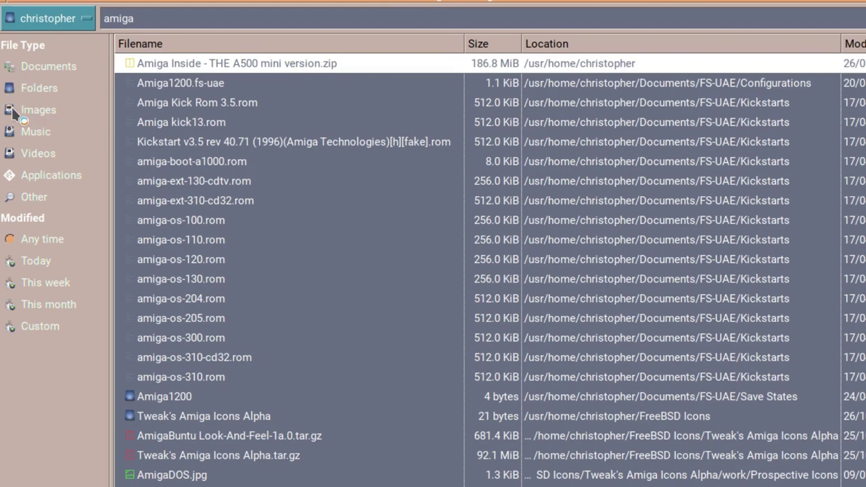
Filter the amiga results by Images, Music, Videos and Applications in turn, clearing each filter again.
click(13, 112)
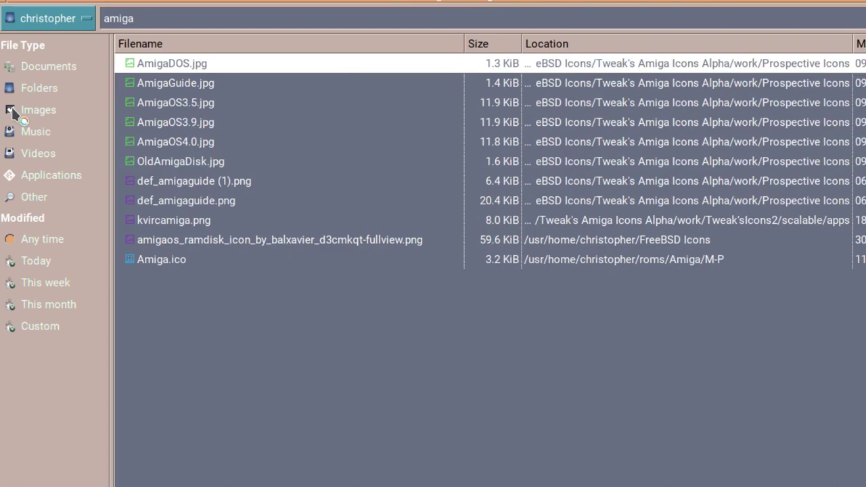
click(14, 112)
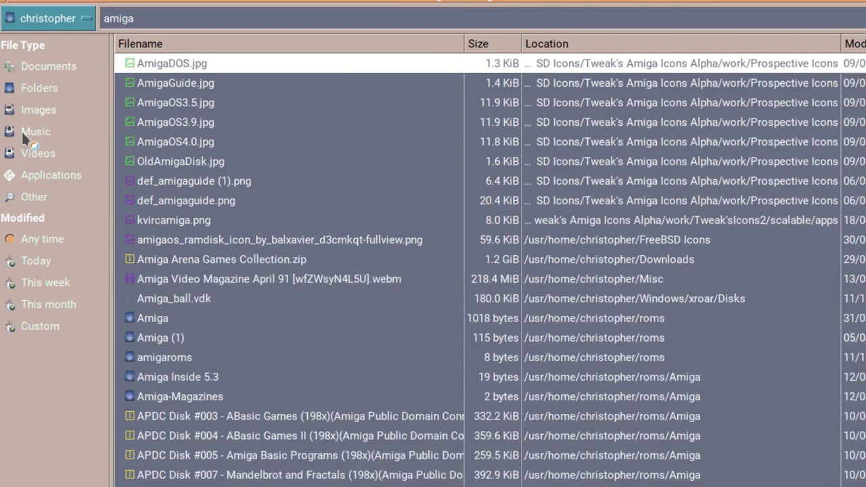
click(23, 134)
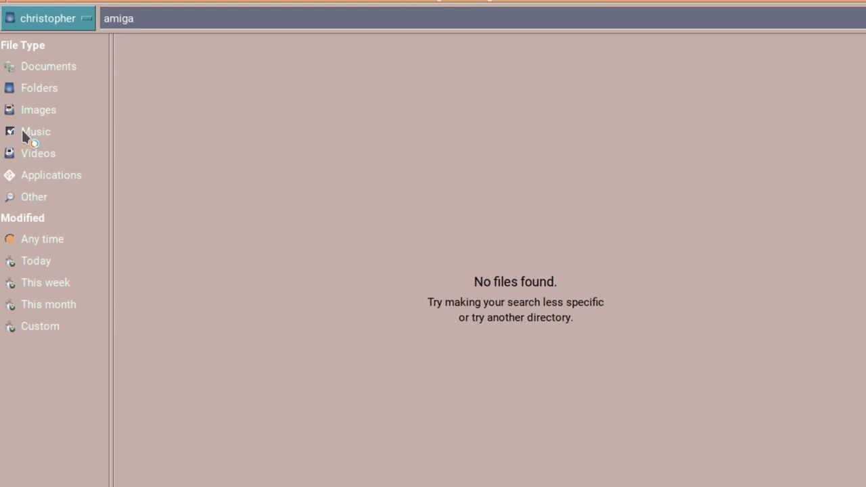
click(23, 135)
click(19, 155)
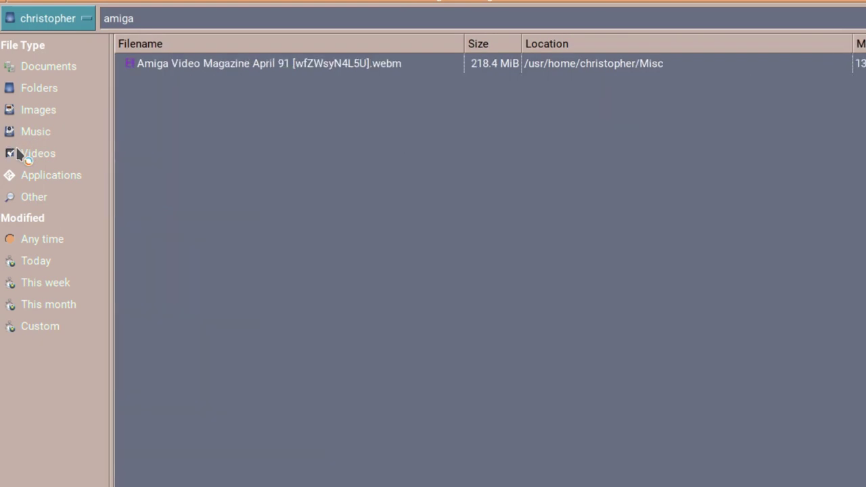
click(19, 154)
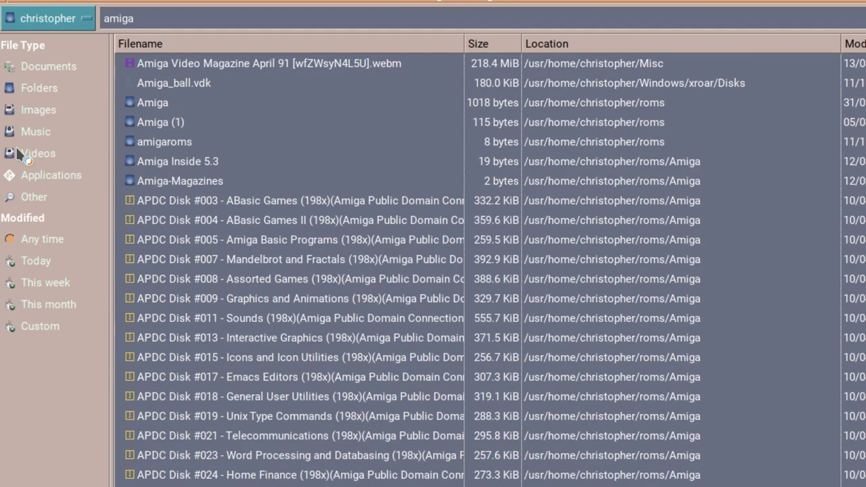
click(24, 175)
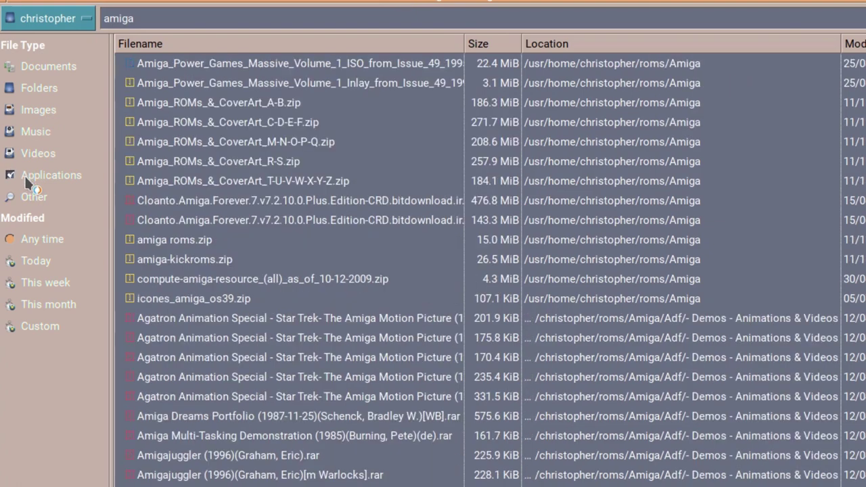
click(24, 174)
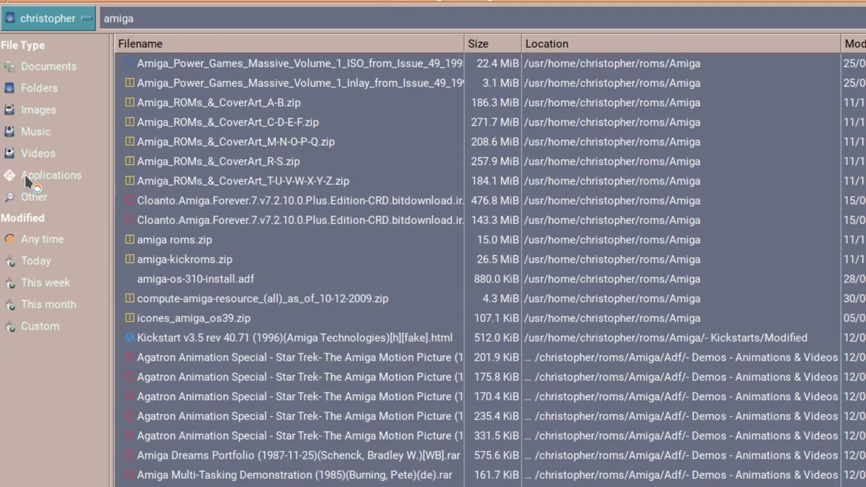
Try the Custom modified-date filter on the results and reset it to Any time.
click(45, 321)
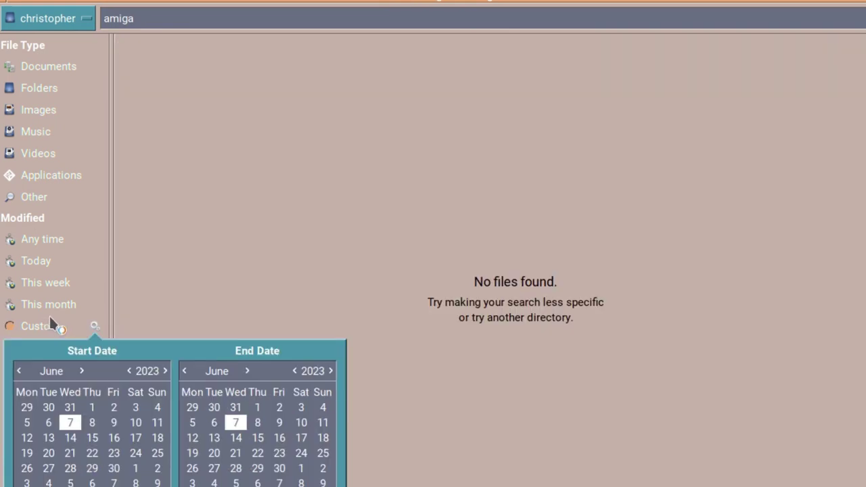
click(175, 311)
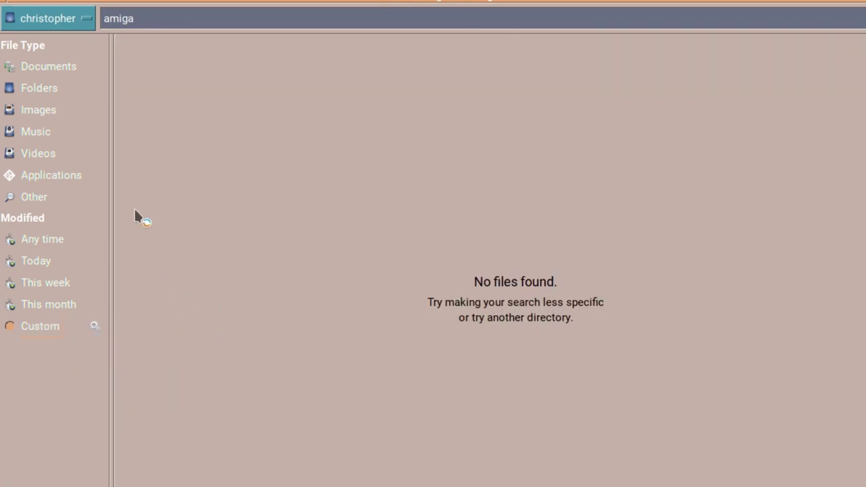
click(25, 240)
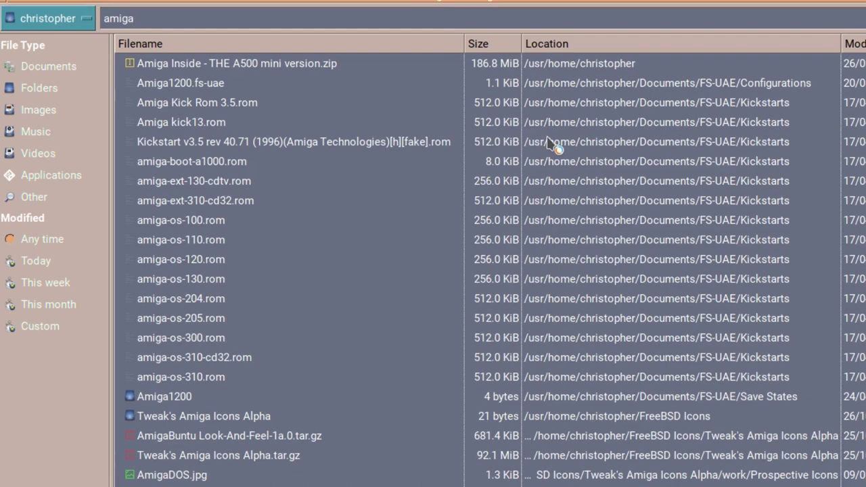
Display the amiga search results in thumbnail view with previews and details.
click(847, 19)
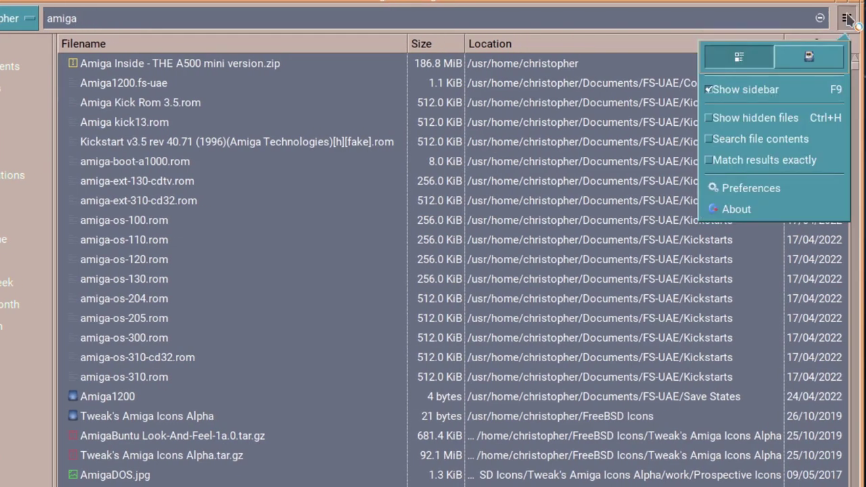
click(808, 57)
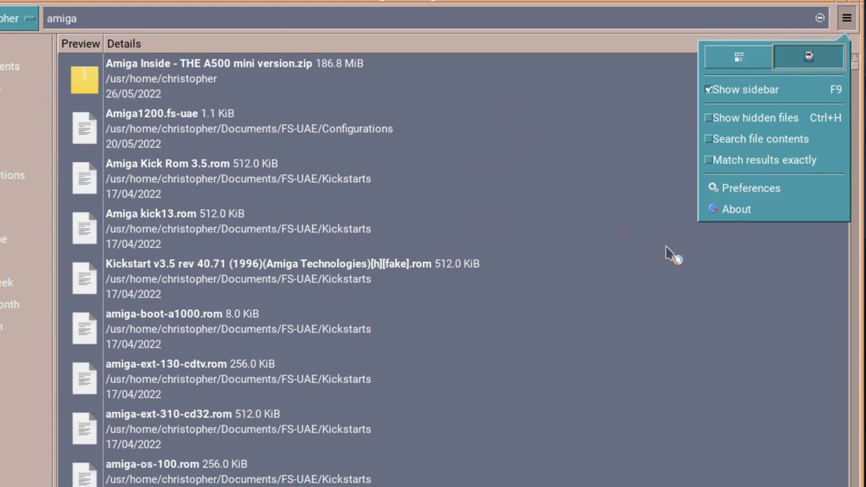
Browse the amiga results in thumbnail view and filter them by Images.
click(857, 78)
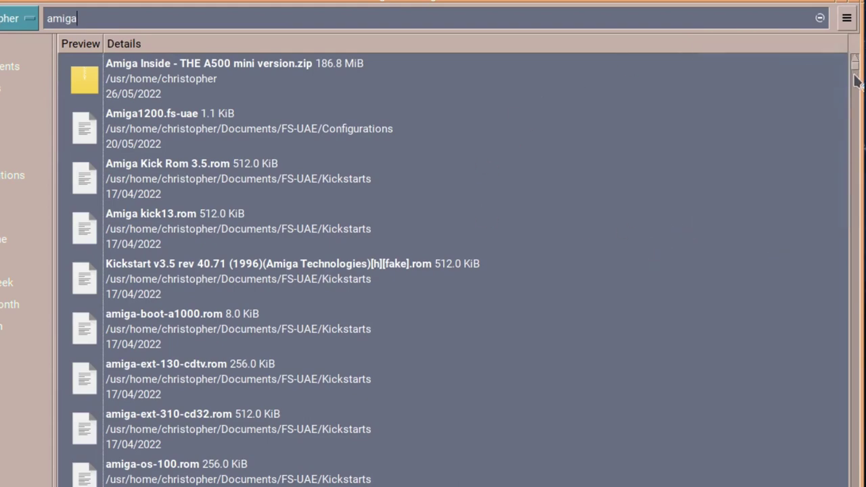
click(857, 77)
drag(856, 77, 851, 61)
click(10, 121)
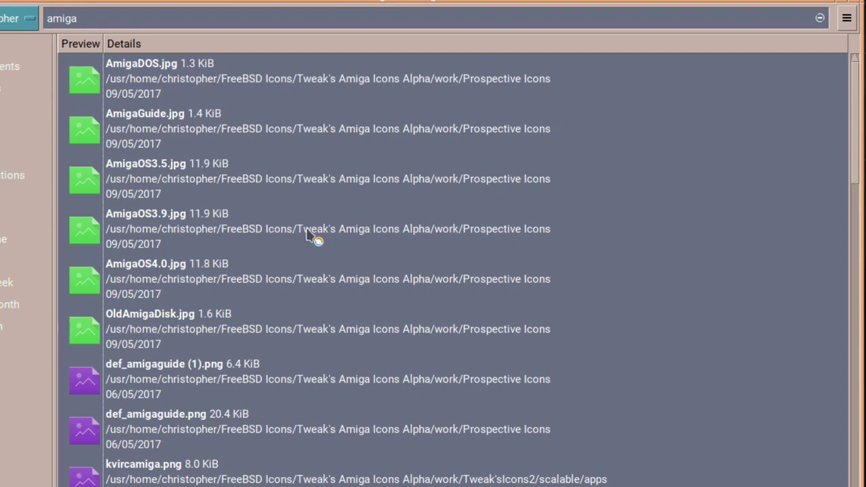
Open AmigaDOS.jpg from the results in the image viewer, check its available file actions, and close the viewer.
click(118, 79)
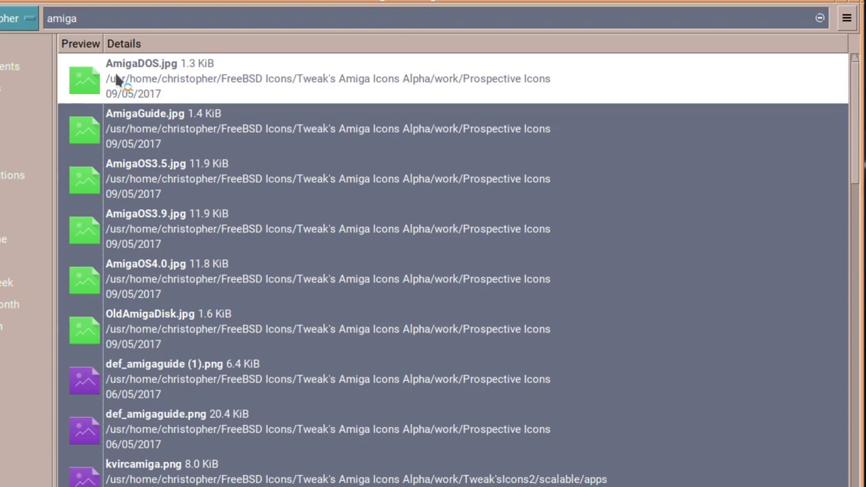
right_click(117, 76)
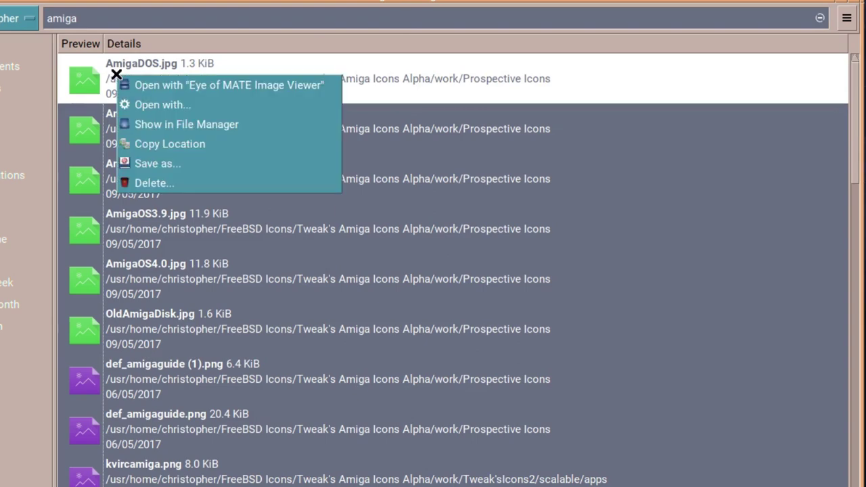
click(534, 252)
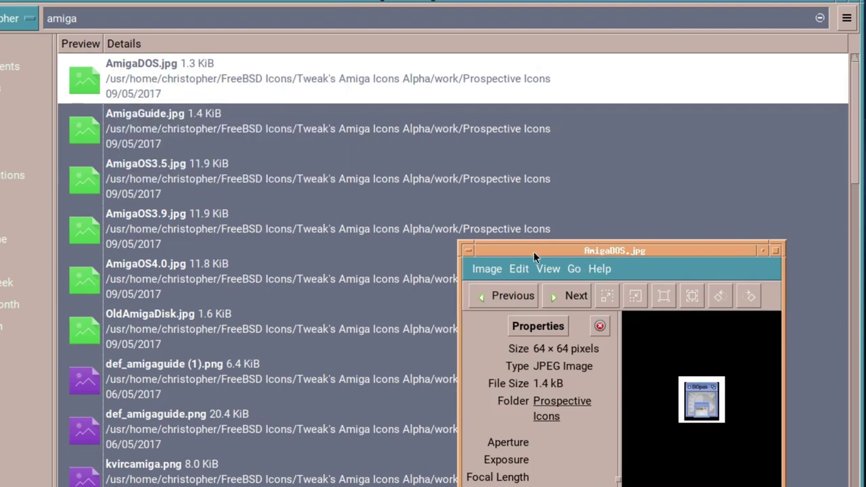
click(474, 251)
click(484, 368)
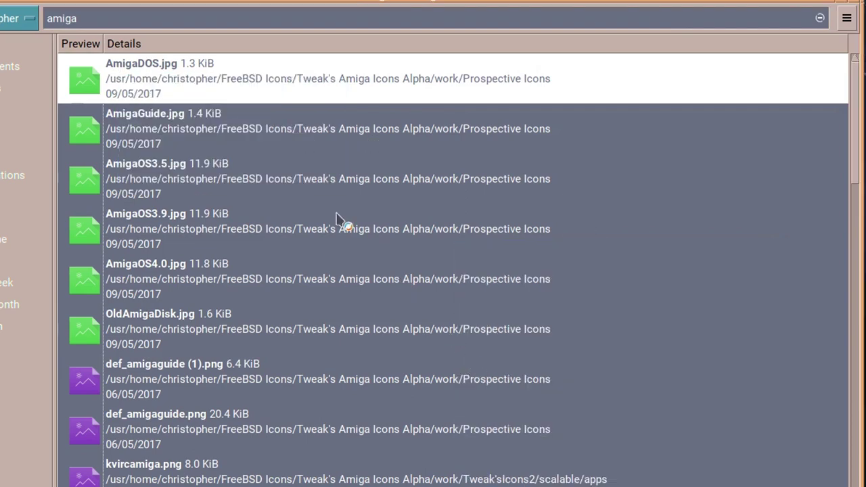
View AmigaDOS.jpg again using the "Open with Eye of MATE Image Viewer" option, and close the viewer.
right_click(120, 71)
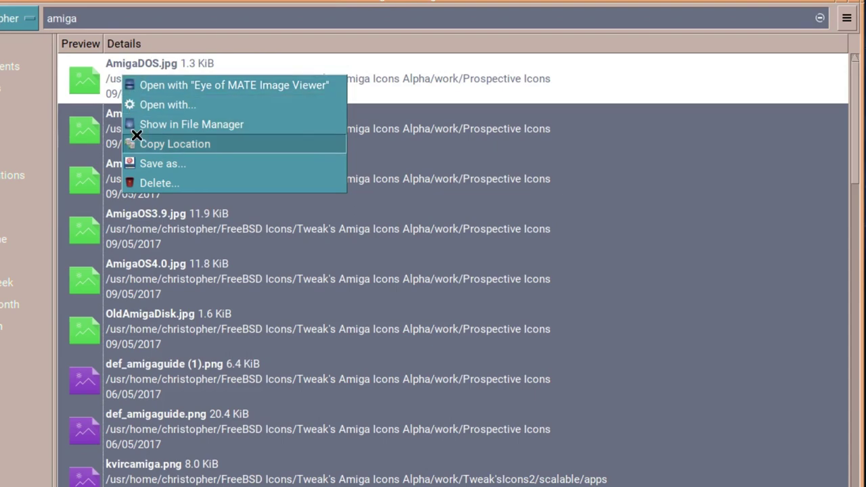
click(149, 85)
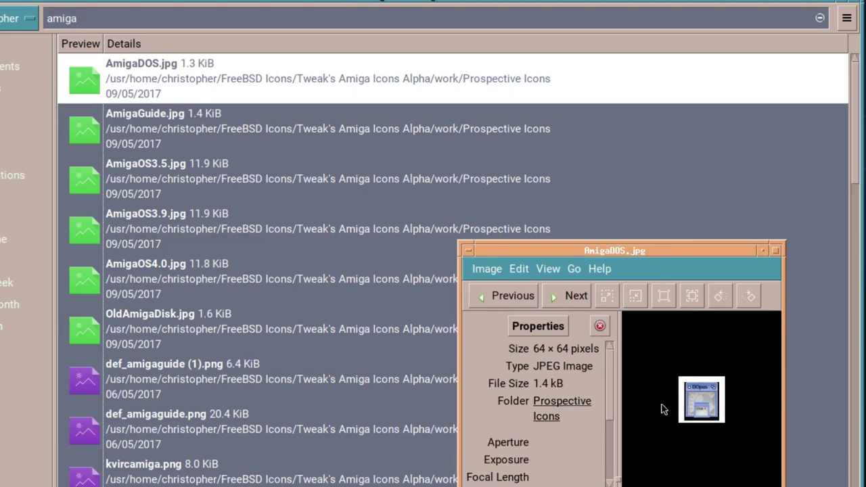
click(469, 251)
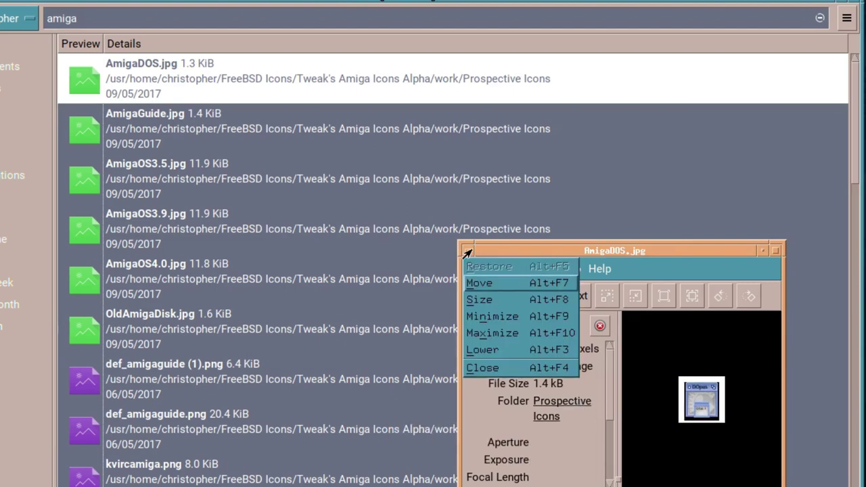
click(488, 368)
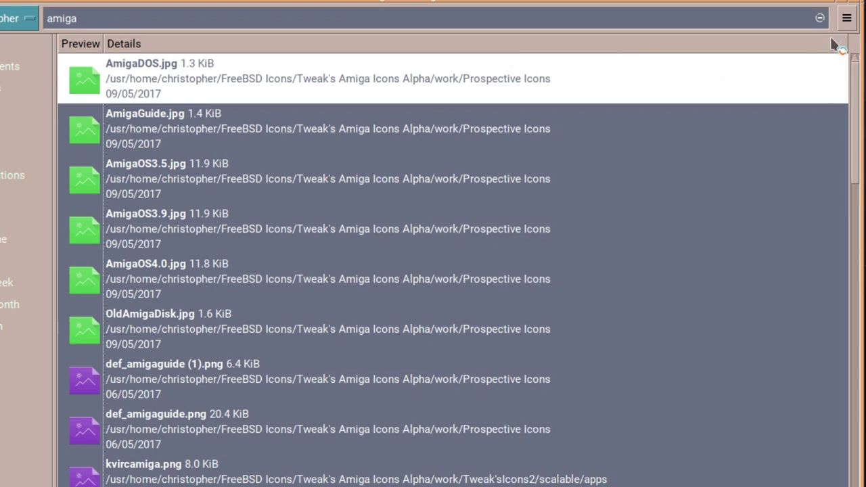
Stop the running amiga search and switch the results back to list view.
click(821, 19)
drag(855, 124, 844, 56)
click(847, 19)
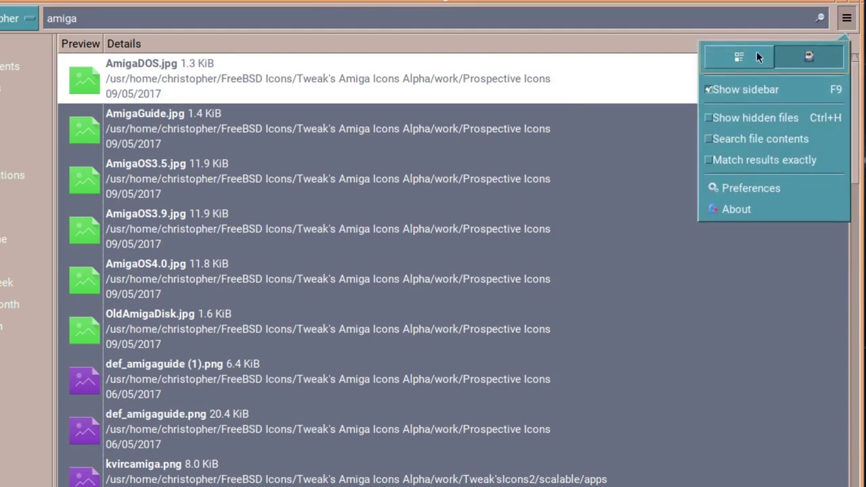
click(757, 54)
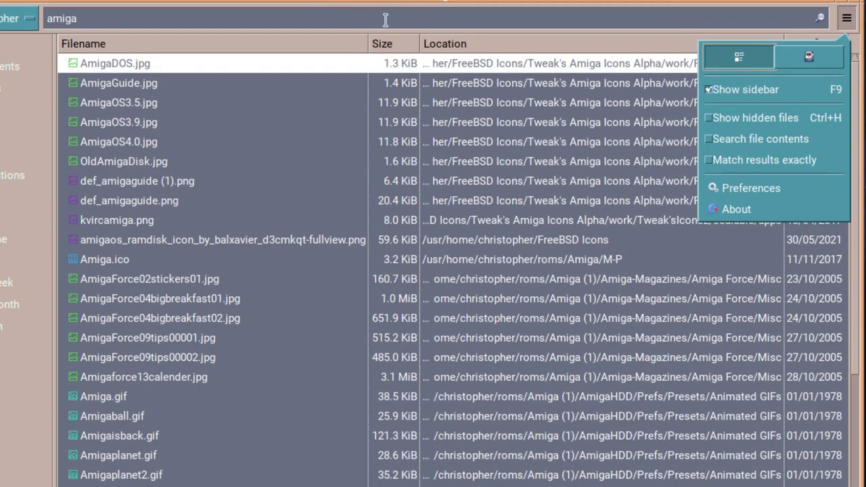
click(658, 25)
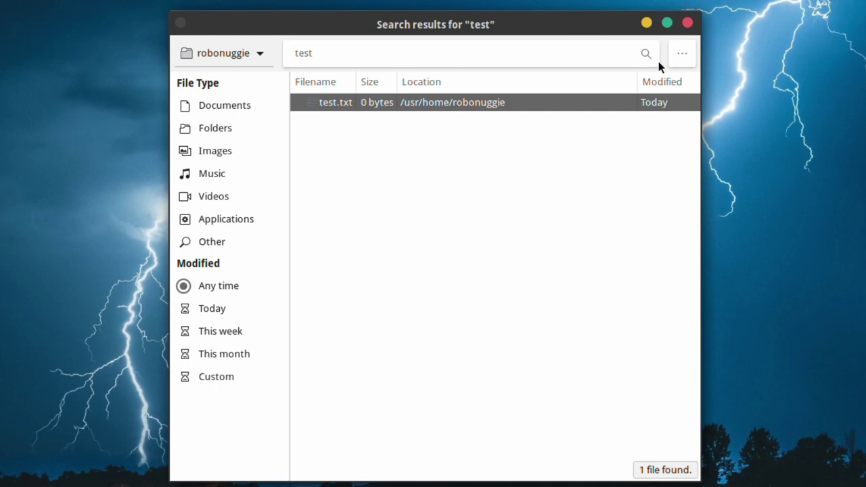
Clear the search text test and include hidden files in the results.
drag(598, 56, 284, 47)
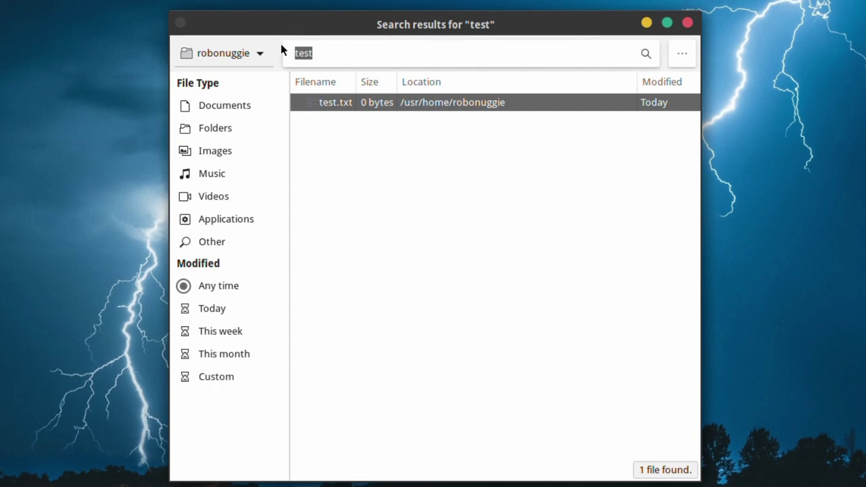
key(BackSpace)
click(675, 57)
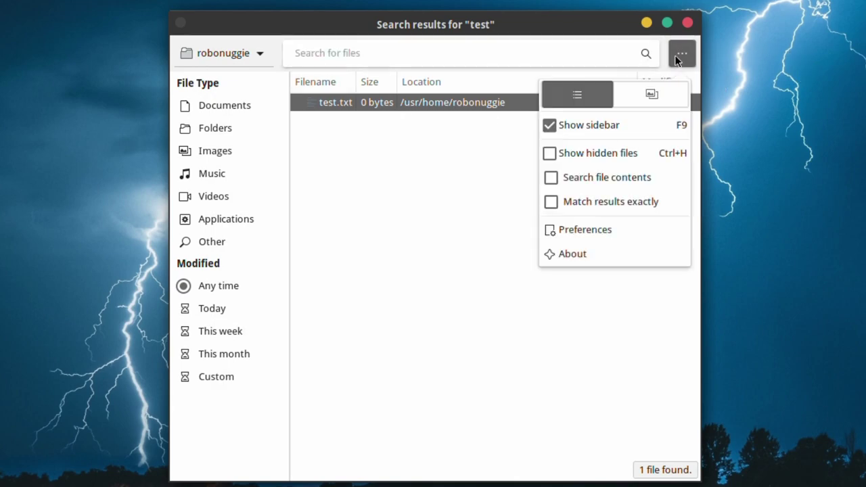
click(550, 154)
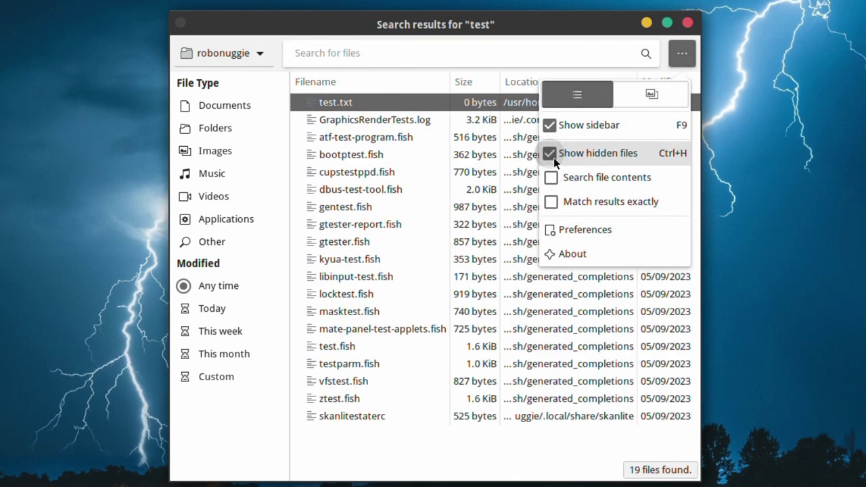
click(426, 50)
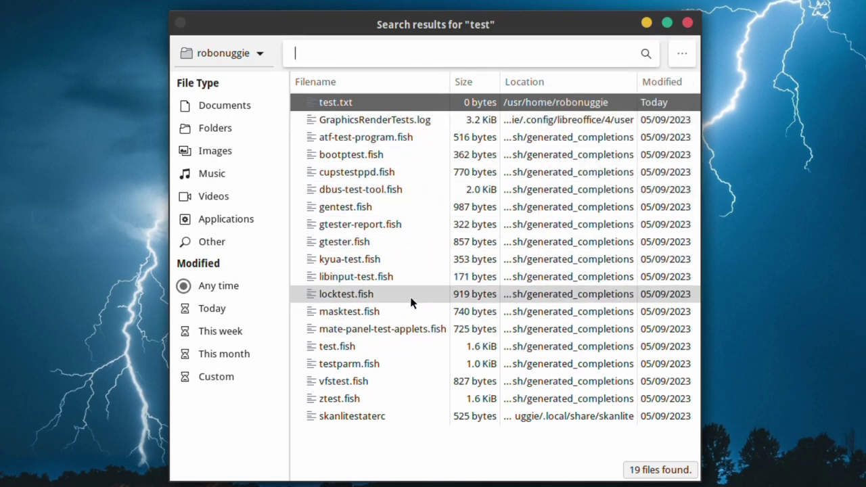
Filter the test results by Documents, Folders and Images in turn, clearing each filter again.
click(199, 112)
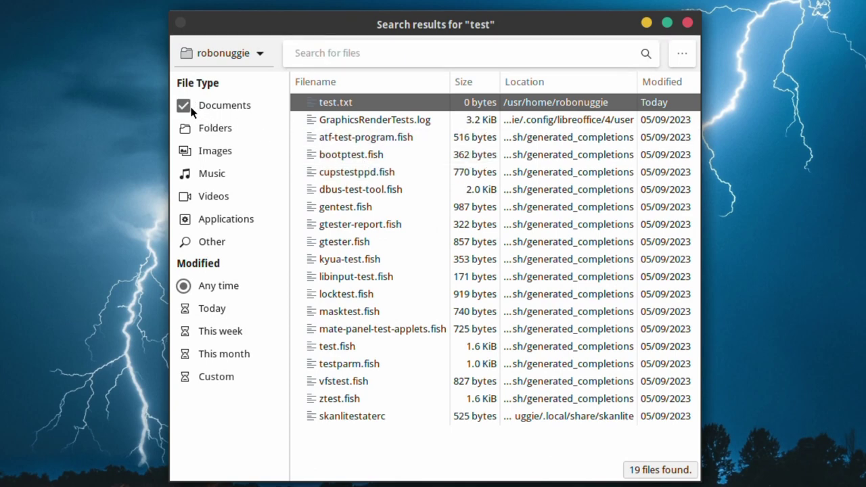
click(194, 112)
click(189, 131)
click(189, 129)
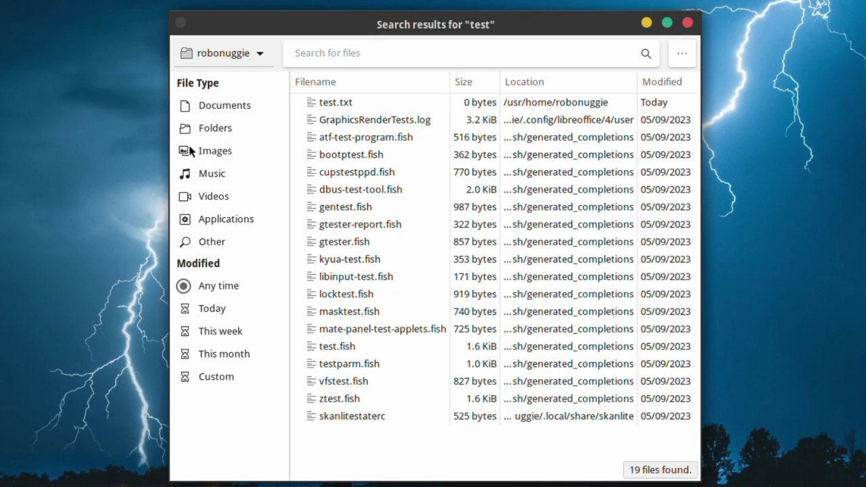
click(189, 146)
click(189, 146)
Filter the test results by Documents, trying the modified-date filters Today, This week and This month in turn.
click(213, 111)
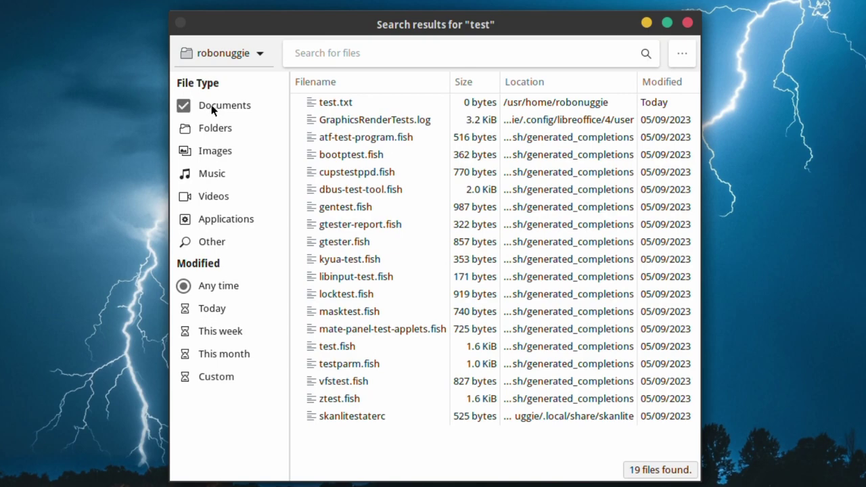
click(212, 310)
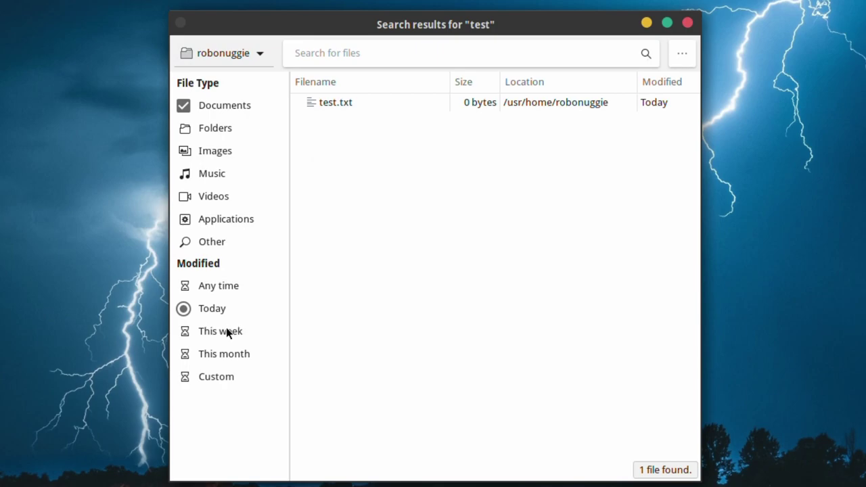
click(228, 331)
click(226, 354)
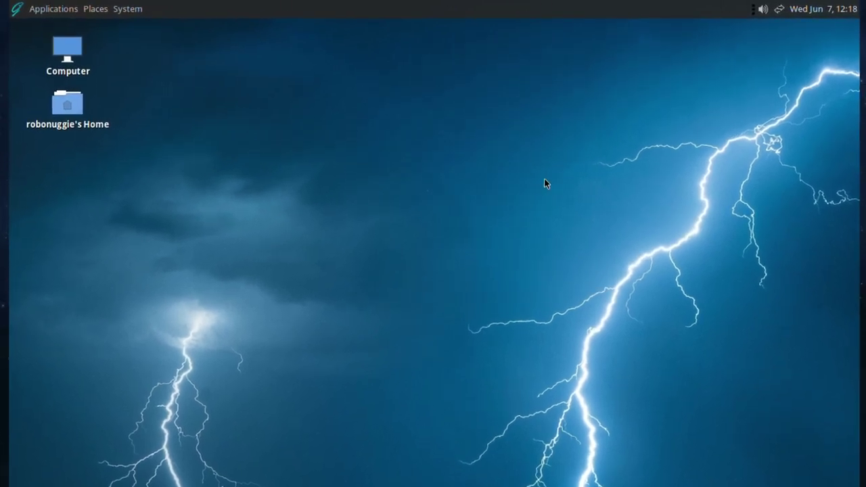
Open Software Station from the desktop and authenticate with the account password.
click(124, 9)
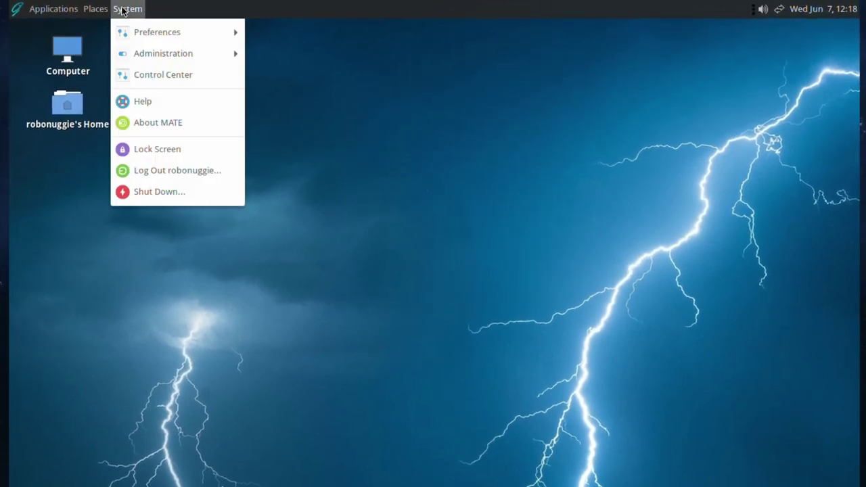
mouse_move(122, 59)
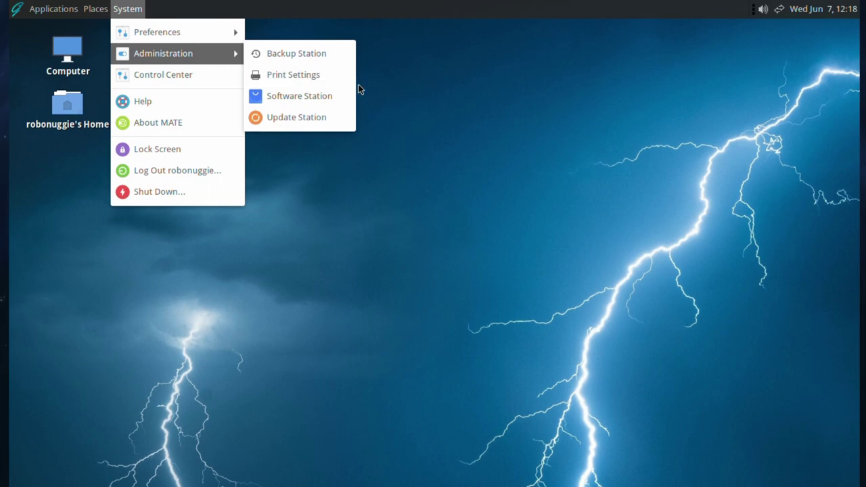
click(328, 98)
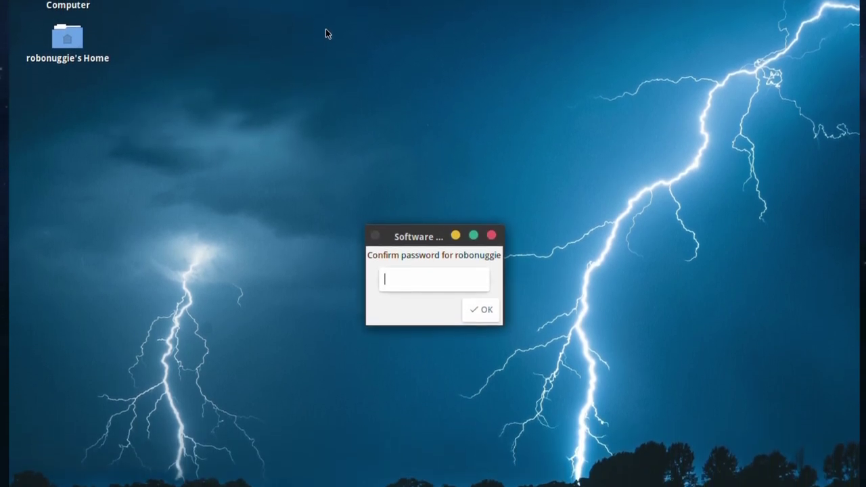
text(•••••)
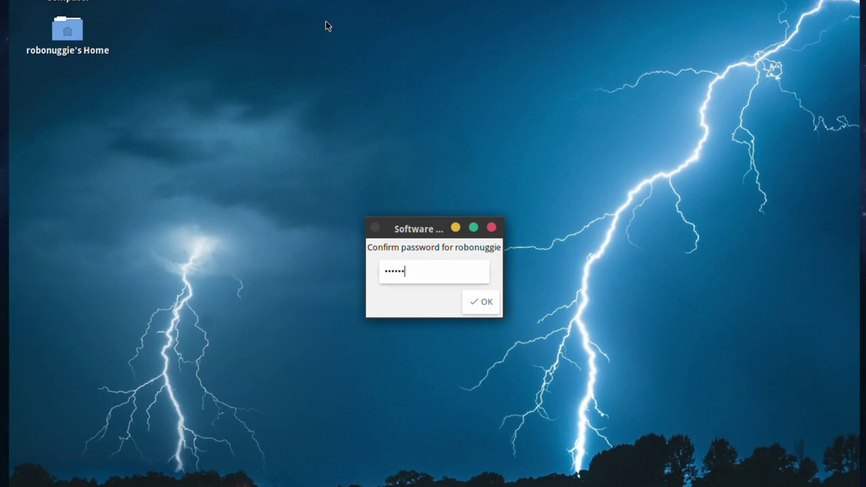
text(•••)
key(Return)
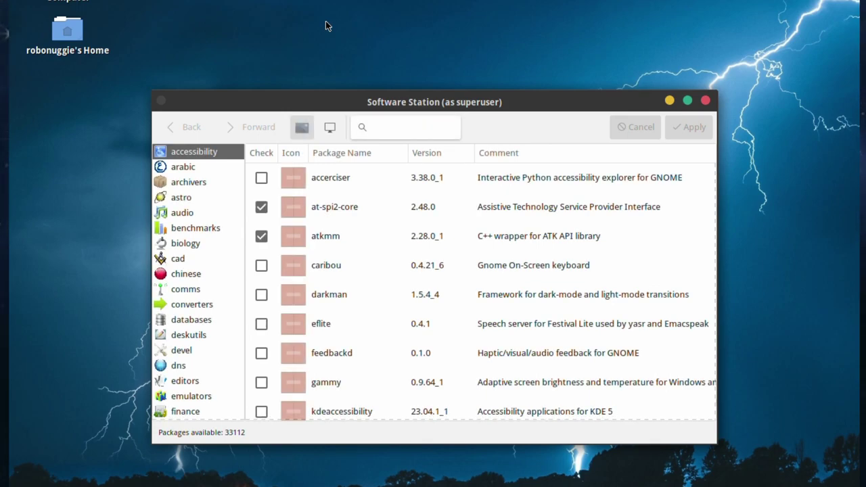
Find the catfish package in Software Station and install it with its dependencies, closing Software Station when done.
click(402, 126)
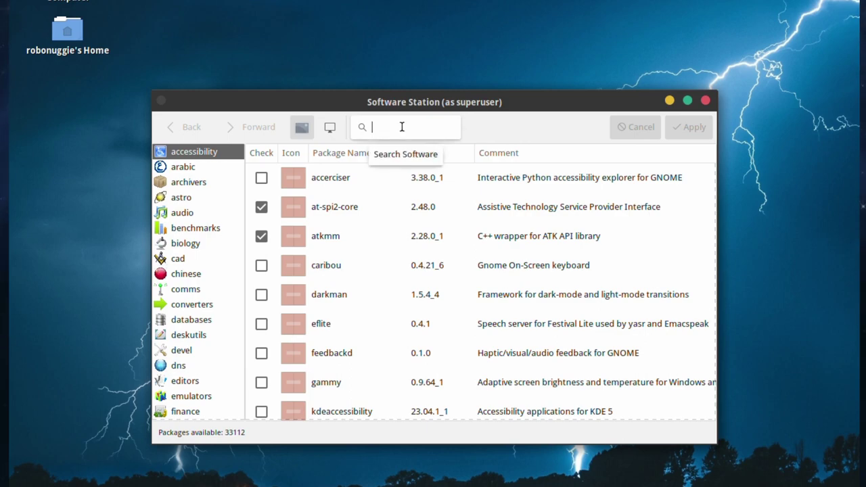
text(ca)
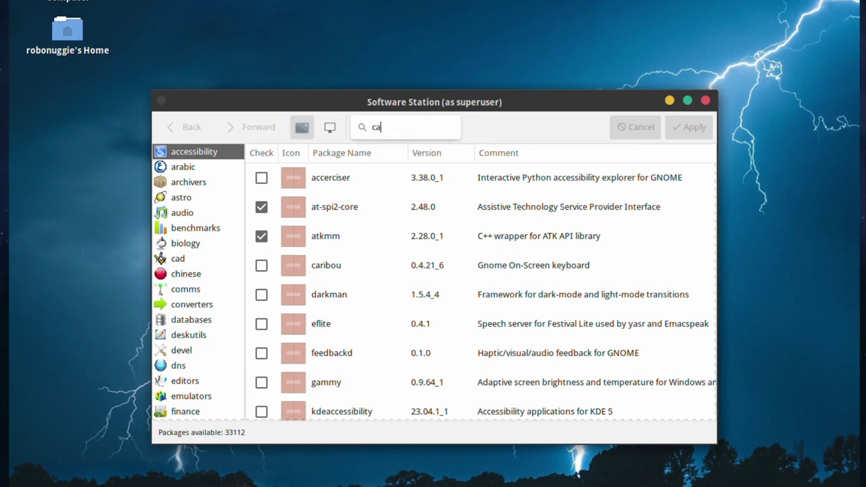
text(tfis)
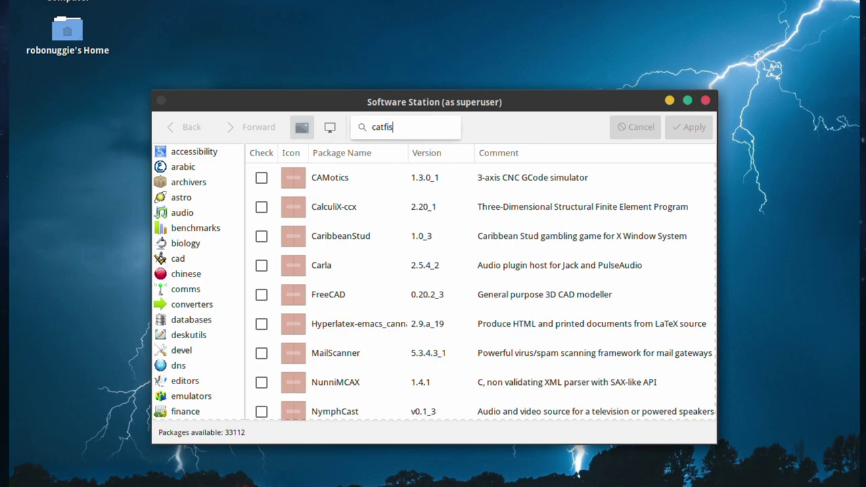
text(h)
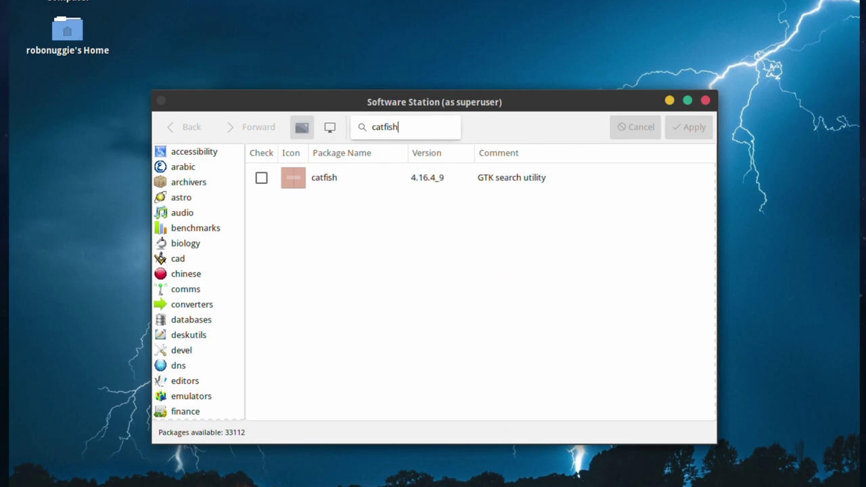
click(261, 177)
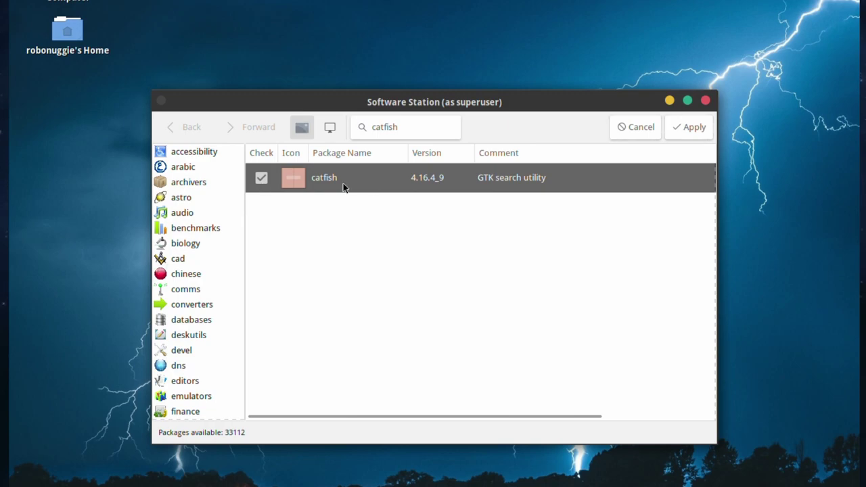
click(680, 127)
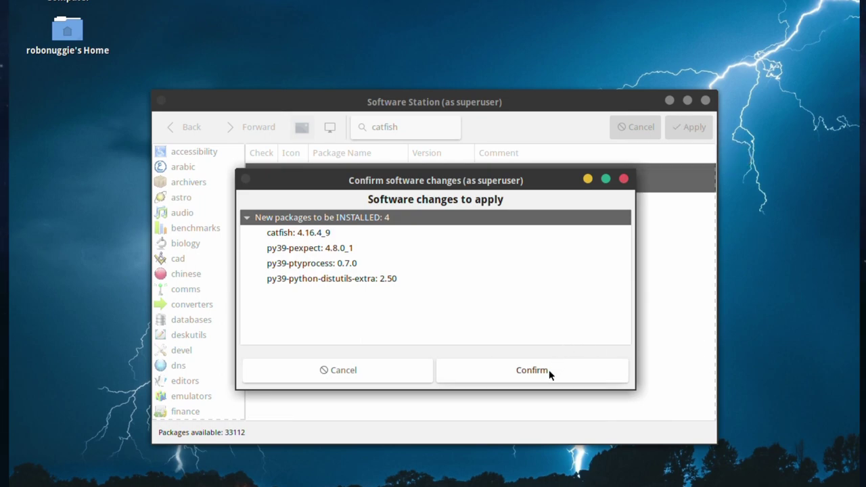
click(532, 370)
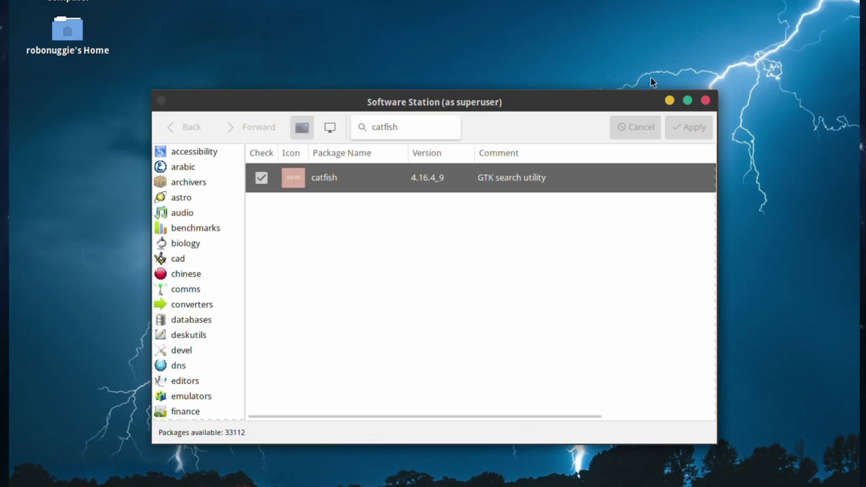
click(705, 100)
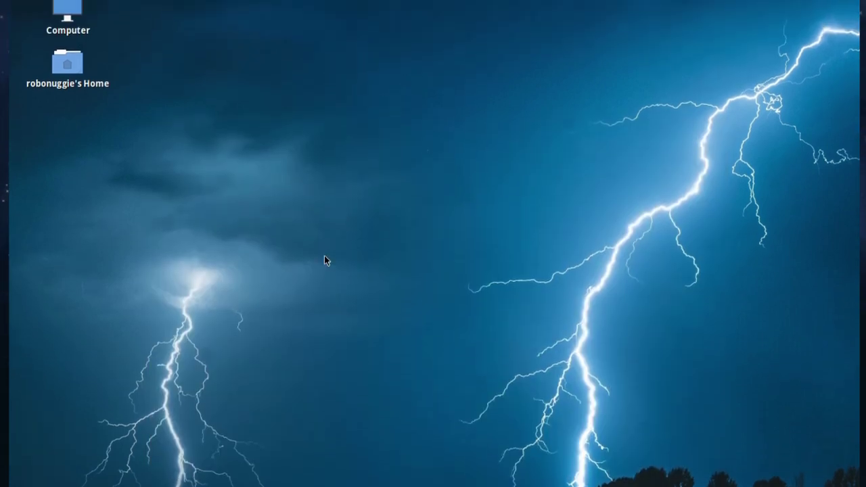
Locate Catfish File Search among the installed Accessories applications.
click(17, 9)
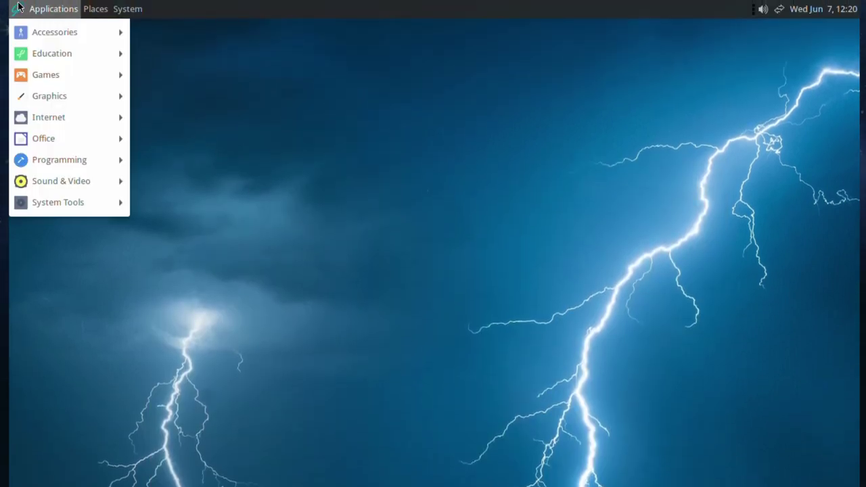
mouse_move(26, 34)
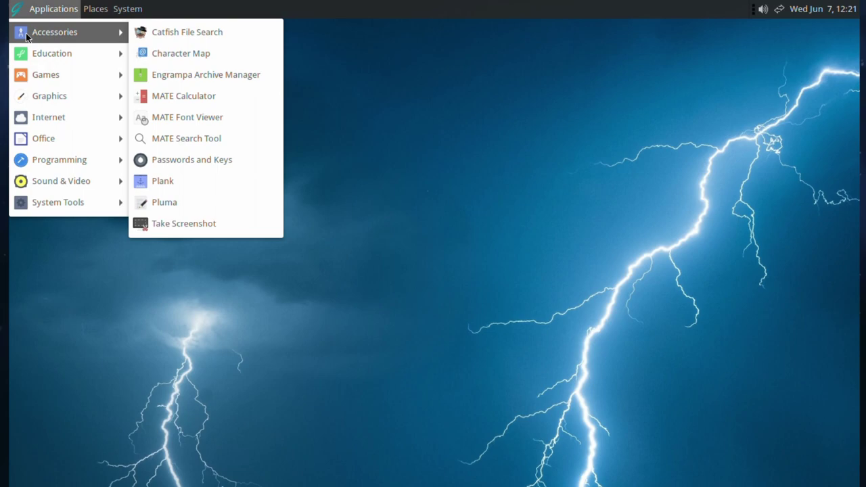